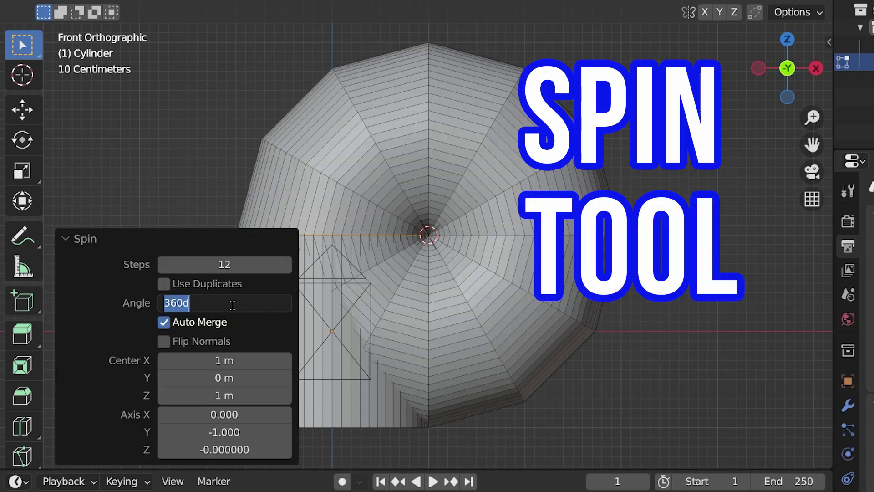
# Set the cylinder's spin to 36 steps and a 180° angle, and shift its center along X
pyautogui.doubleClick(222, 265)
pyautogui.write('36')
pyautogui.press('Return')
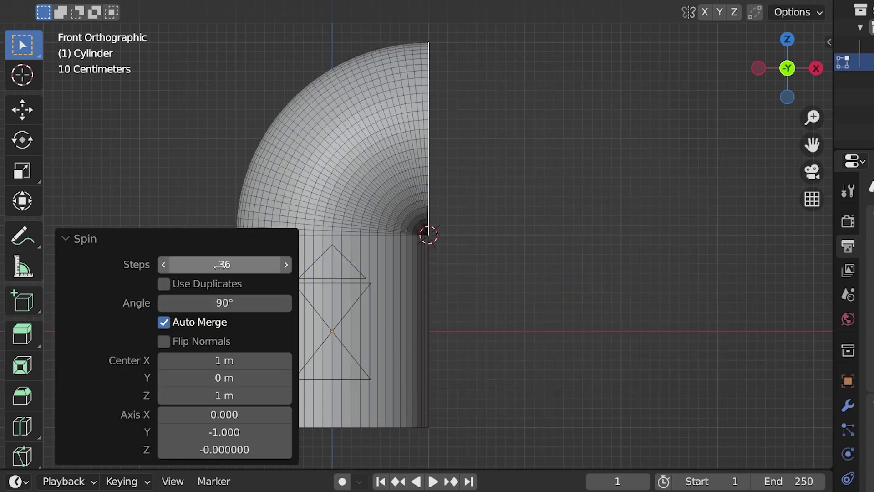
pyautogui.doubleClick(224, 303)
pyautogui.write('180')
pyautogui.press('Return')
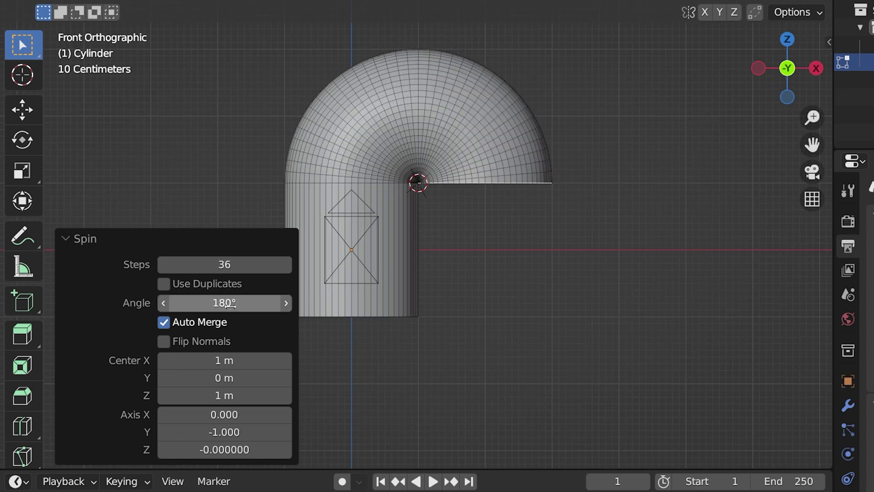
pyautogui.moveTo(225, 360); pyautogui.dragTo(264, 360)
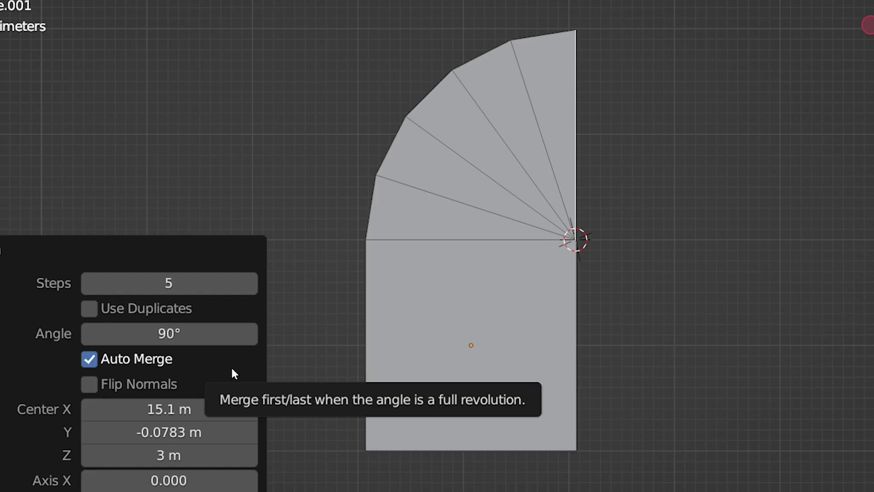
# Try different step counts for the cube's spin, raising it to 22 and lowering it again
pyautogui.click(250, 283)
pyautogui.click(250, 283)
pyautogui.click(250, 283)
pyautogui.click(250, 282)
pyautogui.click(250, 282)
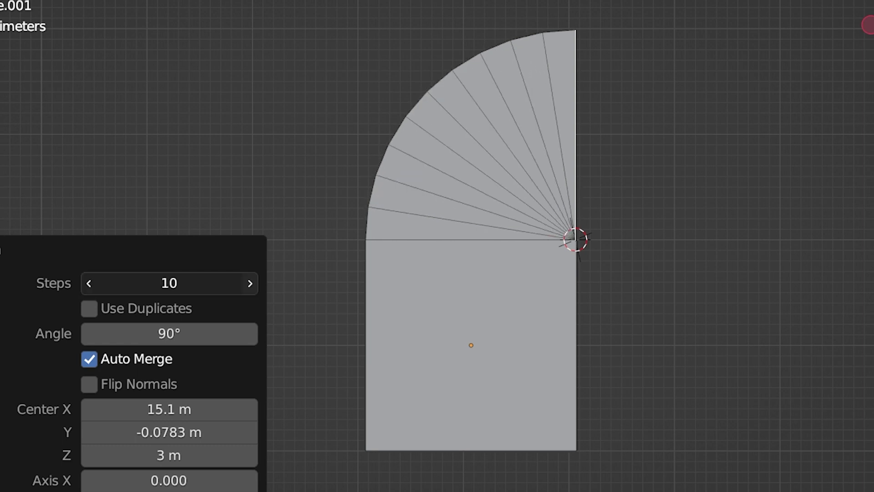
pyautogui.tripleClick(250, 282)
pyautogui.tripleClick(250, 283)
pyautogui.tripleClick(249, 282)
pyautogui.tripleClick(250, 282)
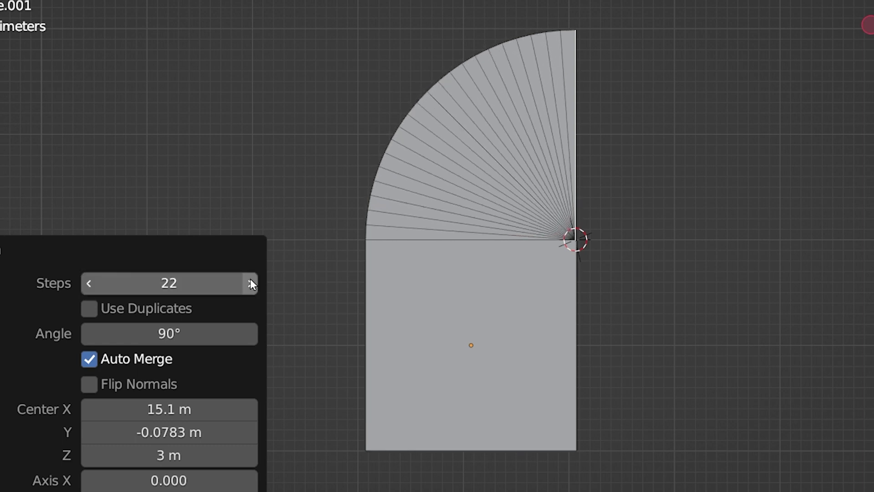
pyautogui.click(89, 283)
pyautogui.click(89, 283)
pyautogui.tripleClick(89, 283)
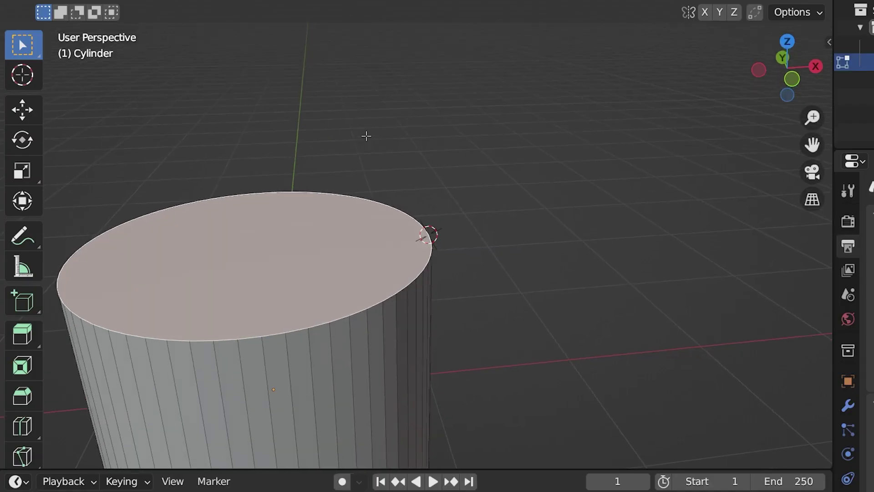
# View the cylinder with its selected top face from the front
pyautogui.scroll(-4, 390, 286)
pyautogui.press('KP_1')
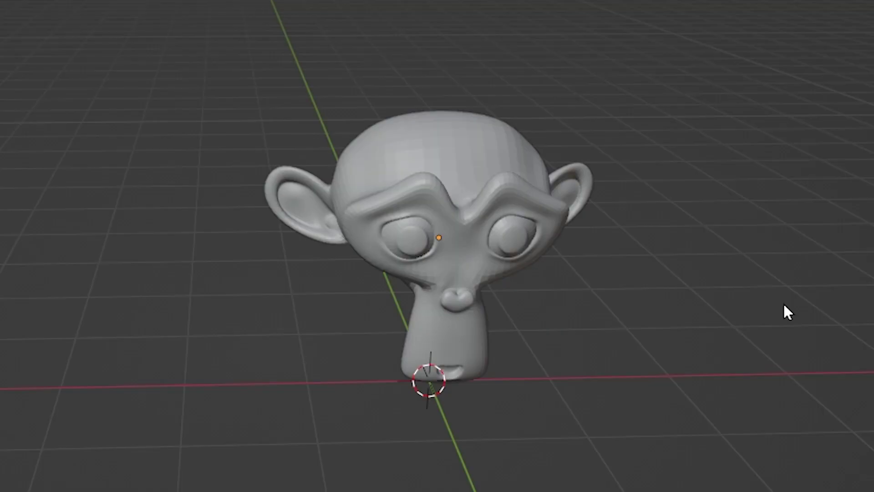
# Select the monkey head and view it from the front, back, right side and top
pyautogui.click(522, 254)
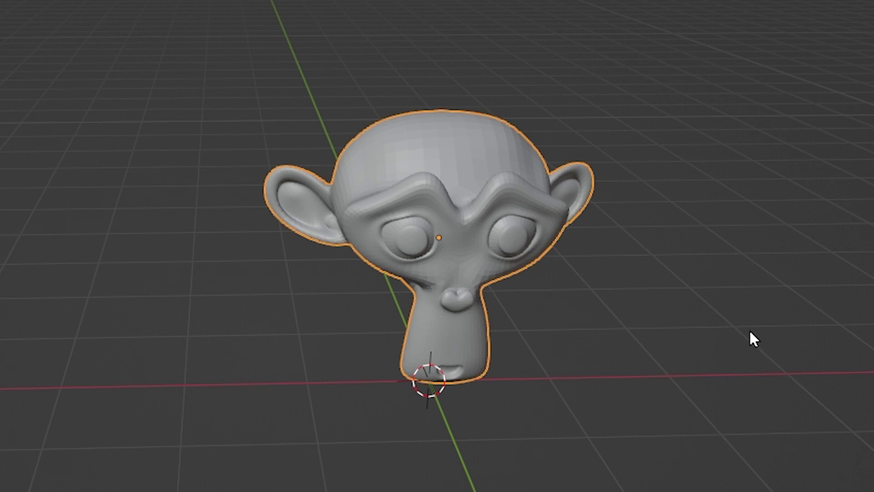
pyautogui.press('KP_1')
pyautogui.press('ctrl+KP_1')
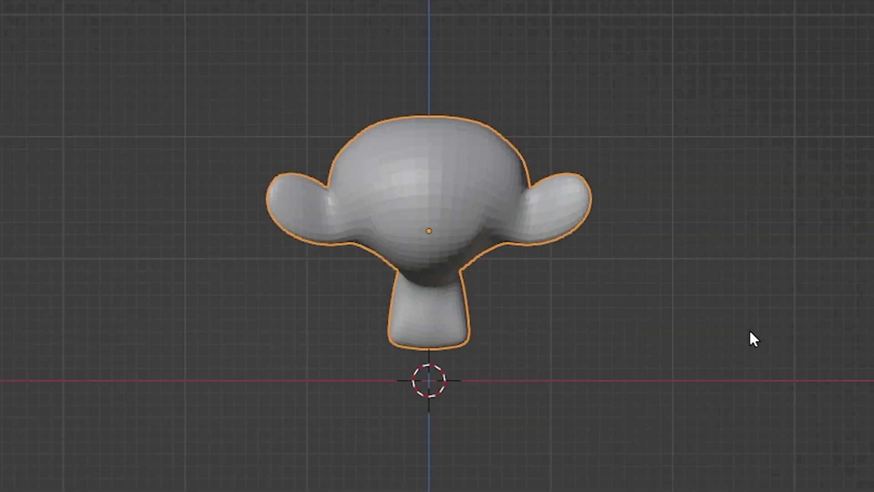
pyautogui.press('KP_3')
pyautogui.moveTo(750, 329); pyautogui.dragTo(750, 291, button='middle')
pyautogui.press('KP_7')
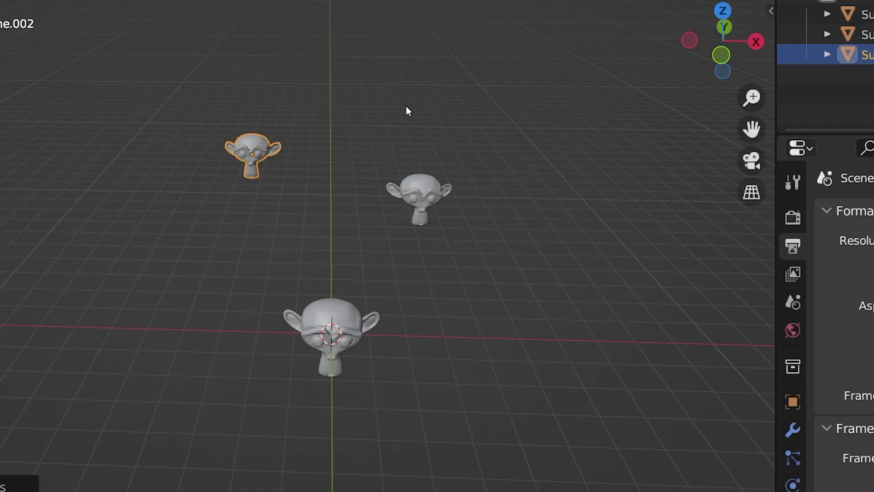
# View the scene with three monkey heads from the front, right side and top
pyautogui.press('KP_1')
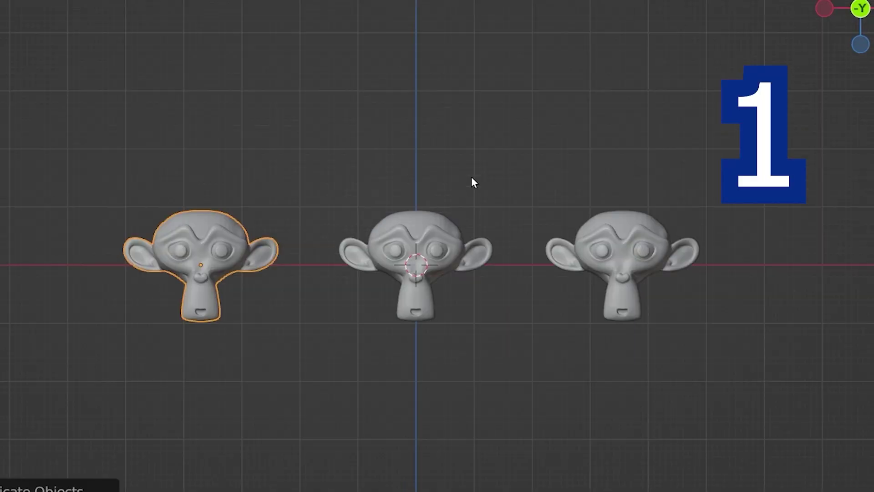
pyautogui.press('KP_3')
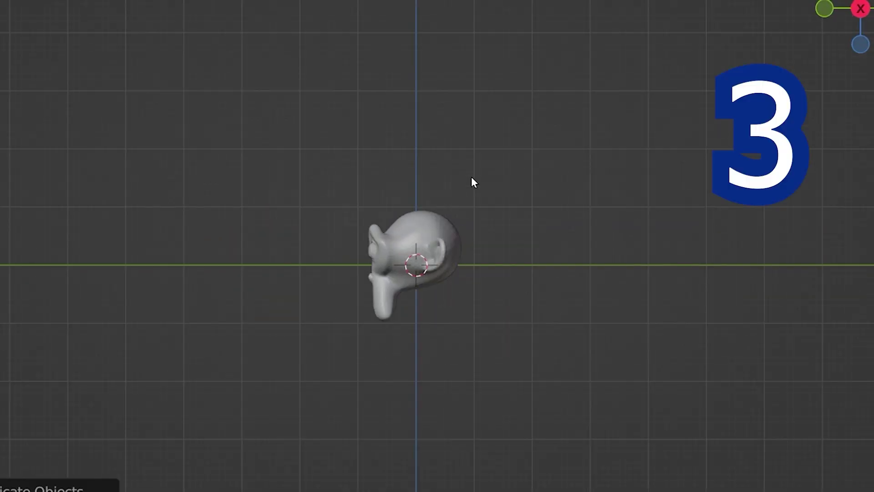
pyautogui.press('KP_7')
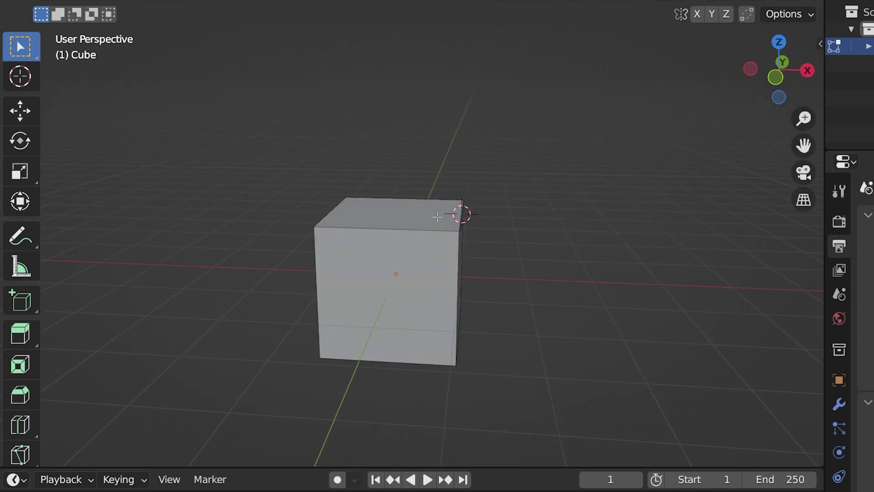
# Select the top face of the cube
pyautogui.click(437, 218)
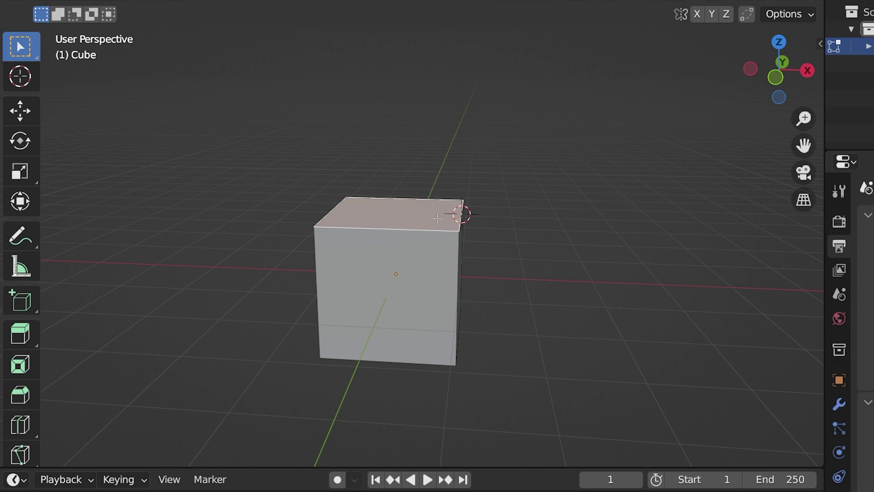
pyautogui.press('1')
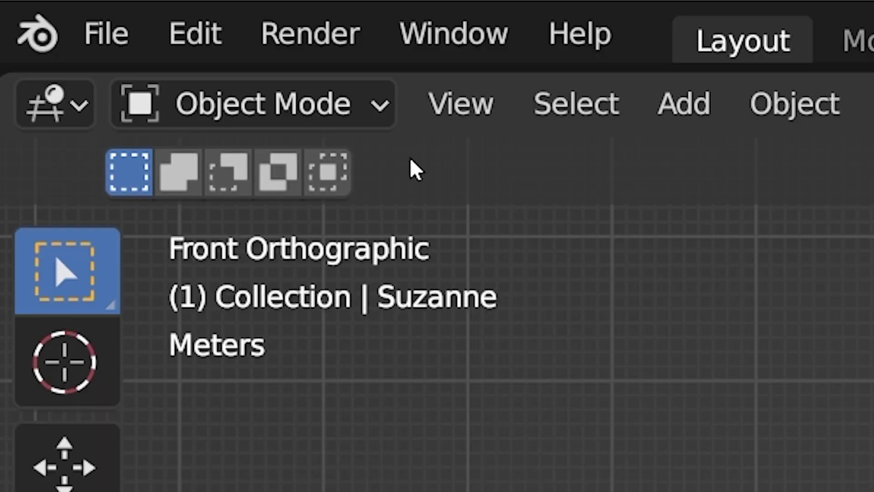
# In Edit Mode, Spin the cube's top face around the 3D cursor in the front view
pyautogui.click(351, 103)
pyautogui.click(359, 220)
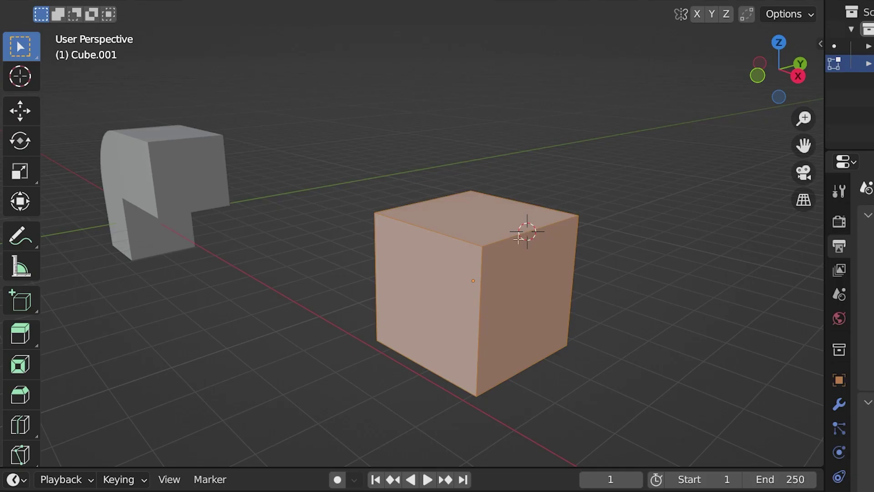
pyautogui.click(490, 221)
pyautogui.press('KP_1')
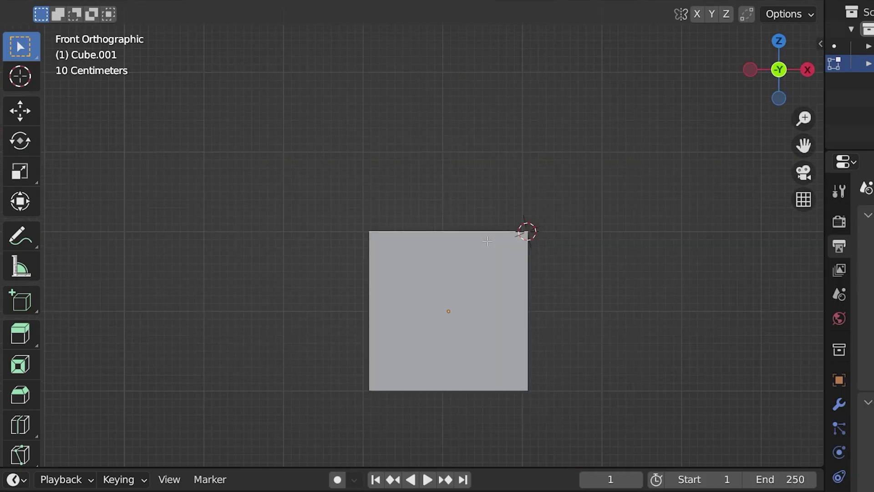
pyautogui.hotkey('alt', 'e')
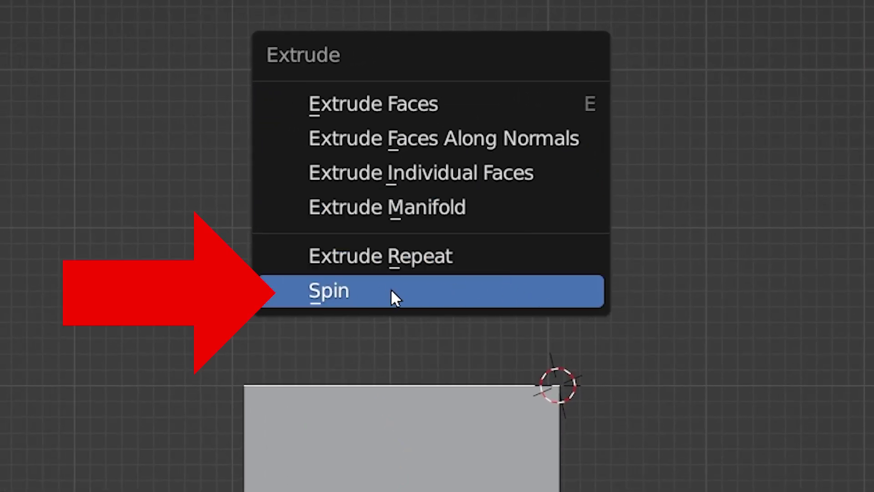
pyautogui.click(392, 292)
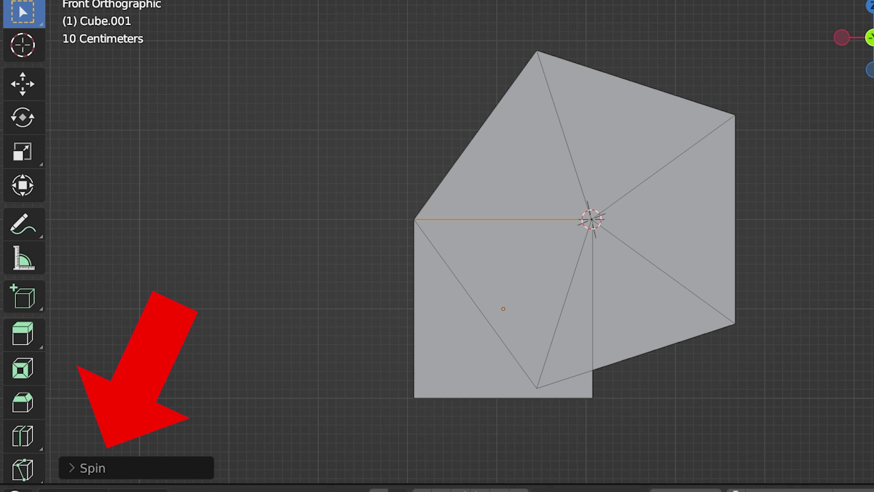
# Set the angle of the cube's spin to 90°
pyautogui.click(70, 468)
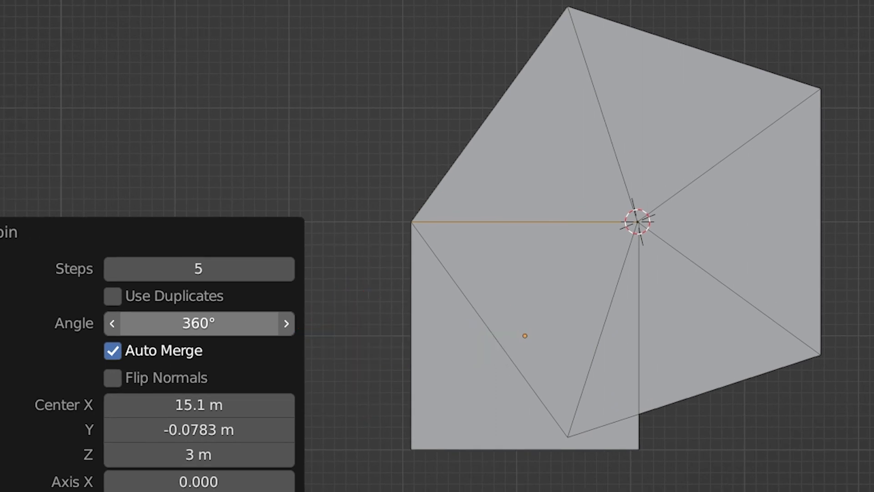
pyautogui.click(257, 324)
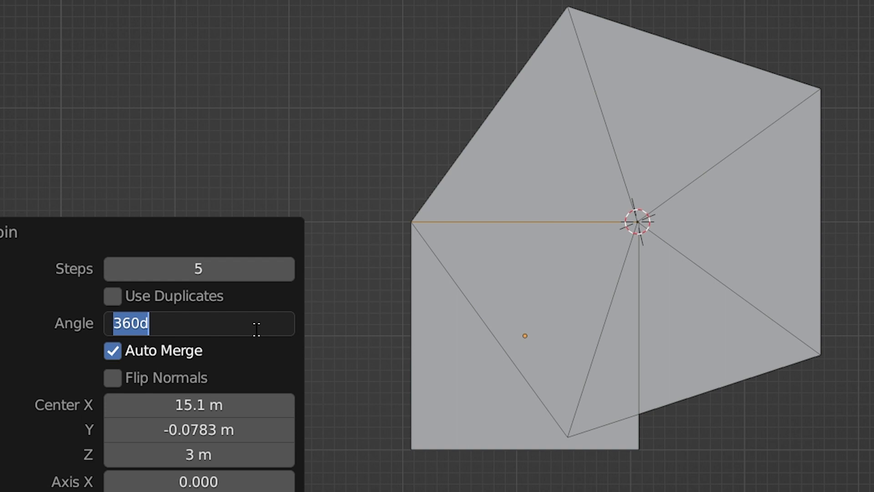
pyautogui.write('90')
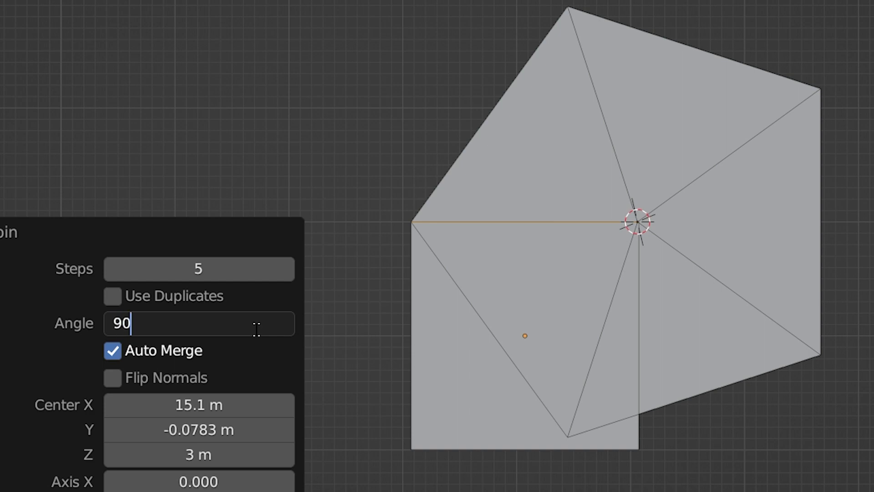
pyautogui.press('Return')
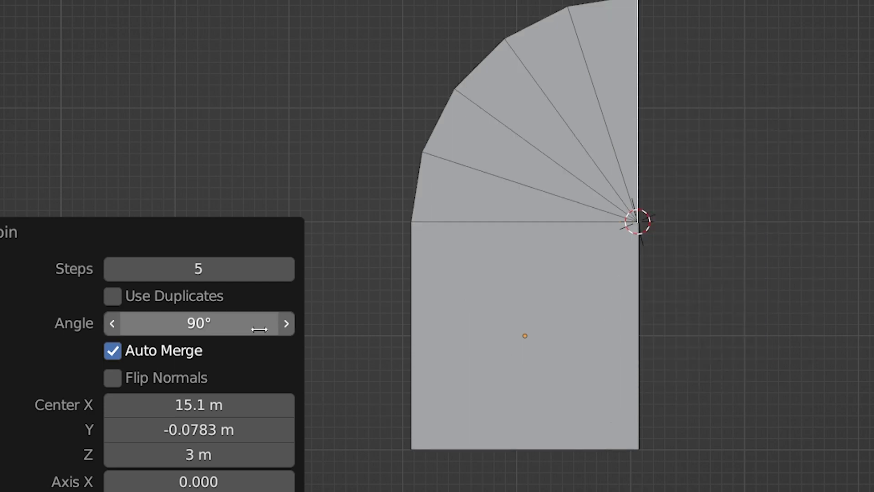
# Try a spin angle of -90°
pyautogui.click(259, 329)
pyautogui.write('-90')
pyautogui.press('Return')
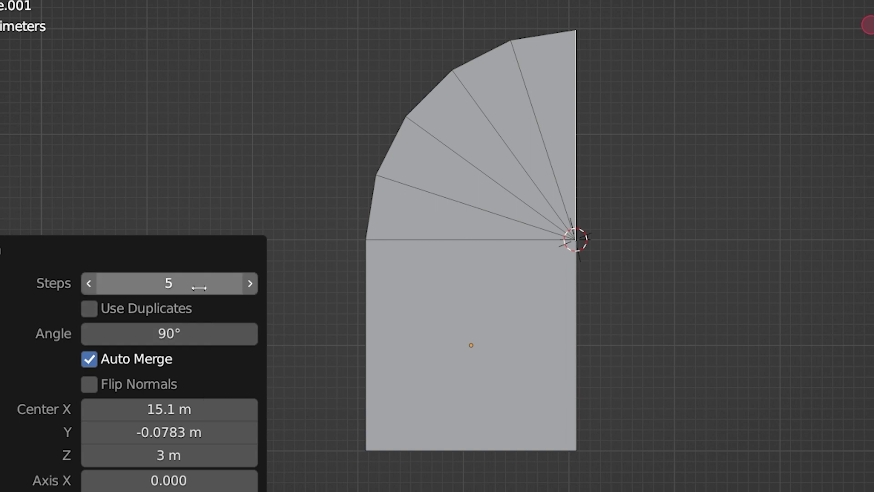
# Raise the number of spin steps to 22
pyautogui.click(250, 283)
pyautogui.click(250, 283)
pyautogui.click(250, 283)
pyautogui.click(250, 282)
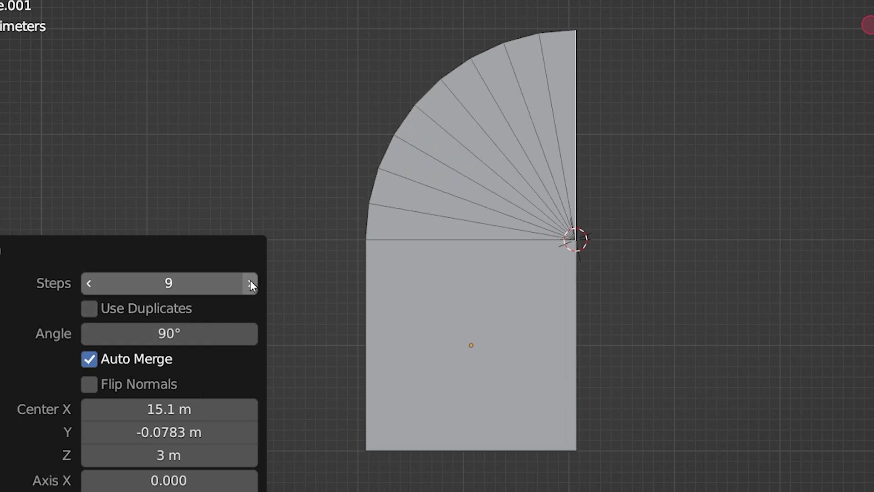
pyautogui.click(250, 283)
pyautogui.click(250, 283)
pyautogui.click(250, 283)
pyautogui.click(250, 283)
pyautogui.click(250, 283)
pyautogui.click(250, 283)
pyautogui.click(250, 283)
pyautogui.click(250, 283)
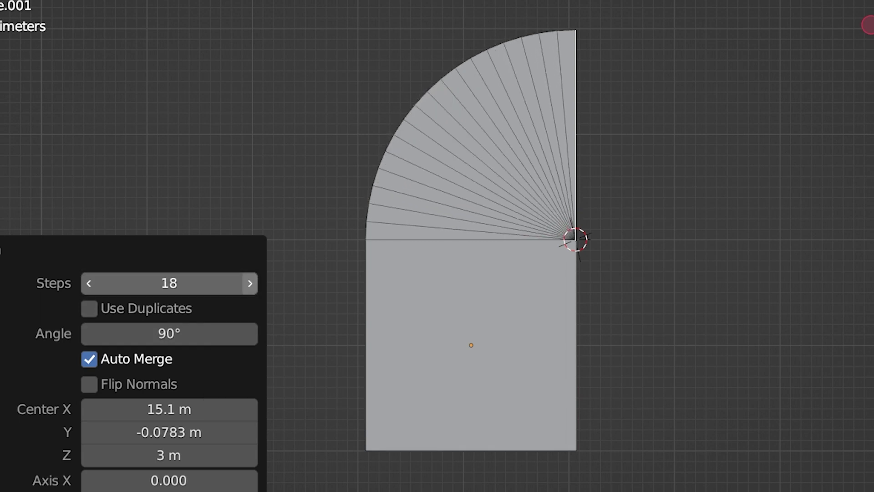
pyautogui.click(249, 283)
pyautogui.click(250, 283)
pyautogui.click(250, 283)
pyautogui.click(250, 283)
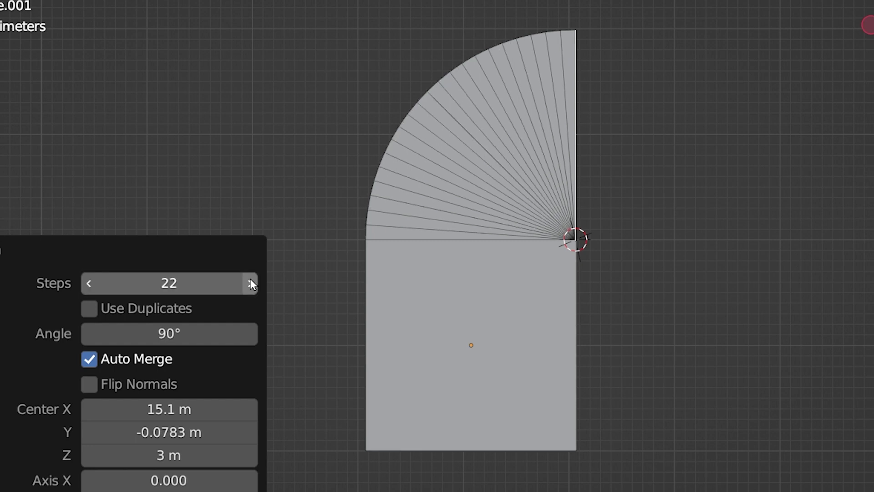
# Lower the number of spin steps to 5
pyautogui.doubleClick(90, 283)
pyautogui.doubleClick(90, 283)
pyautogui.doubleClick(90, 283)
pyautogui.click(90, 283)
pyautogui.doubleClick(89, 283)
pyautogui.click(89, 283)
pyautogui.doubleClick(90, 284)
pyautogui.click(90, 283)
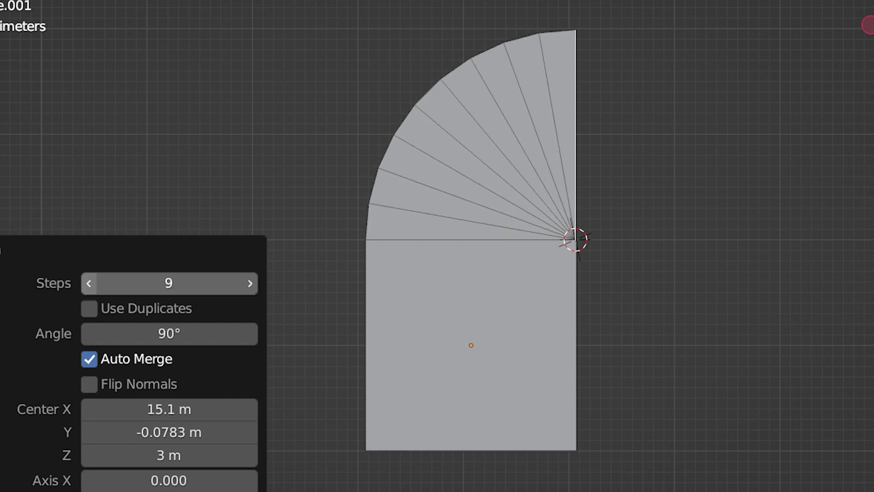
pyautogui.doubleClick(90, 283)
pyautogui.click(90, 283)
pyautogui.click(90, 283)
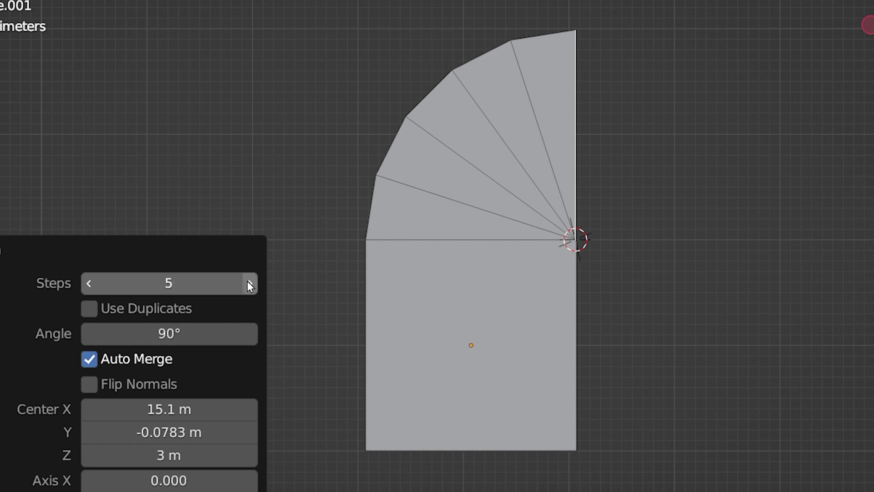
# Set the number of spin steps to 12
pyautogui.doubleClick(250, 283)
pyautogui.doubleClick(250, 283)
pyautogui.click(250, 283)
pyautogui.doubleClick(250, 283)
pyautogui.click(249, 283)
pyautogui.click(90, 283)
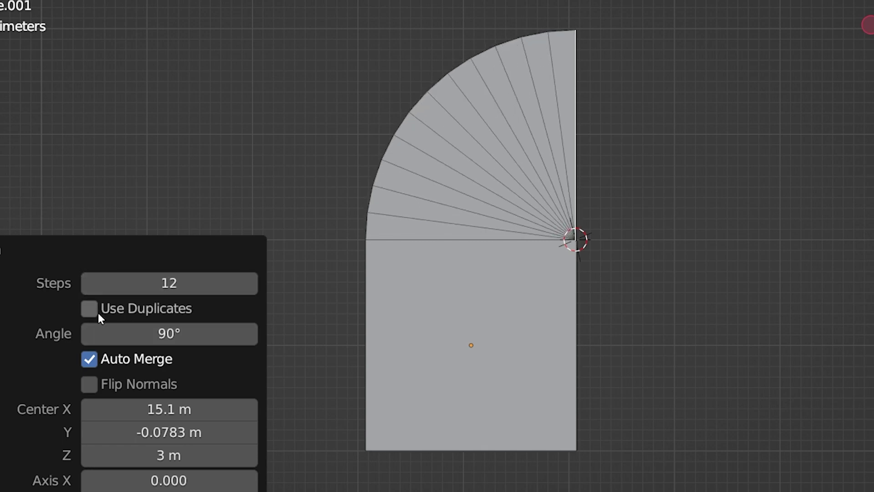
# Try the Use Duplicates option on the spin and inspect the geometry from an angled view
pyautogui.click(90, 308)
pyautogui.moveTo(457, 183); pyautogui.dragTo(504, 221, button='middle')
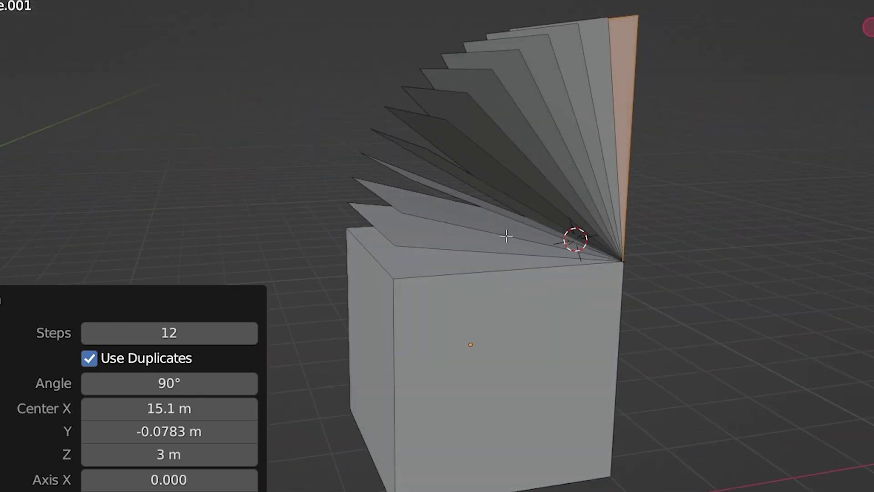
pyautogui.press('KP_1')
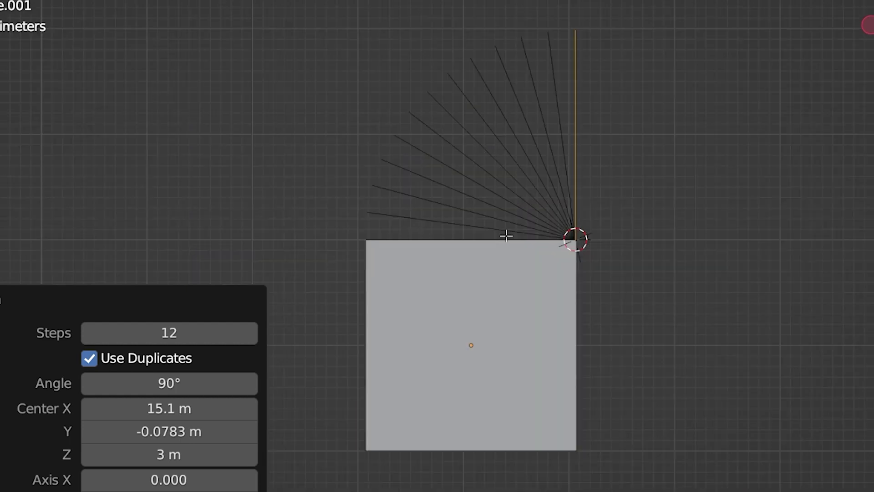
pyautogui.click(93, 358)
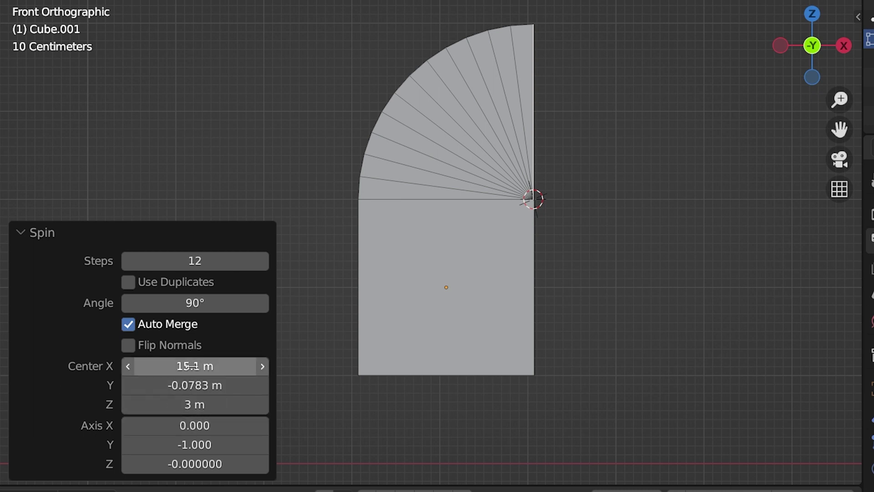
# Move the spin center to X 16.4 m, Y 0.752 m and Z 2.9 m
pyautogui.moveTo(200, 366); pyautogui.dragTo(255, 364)
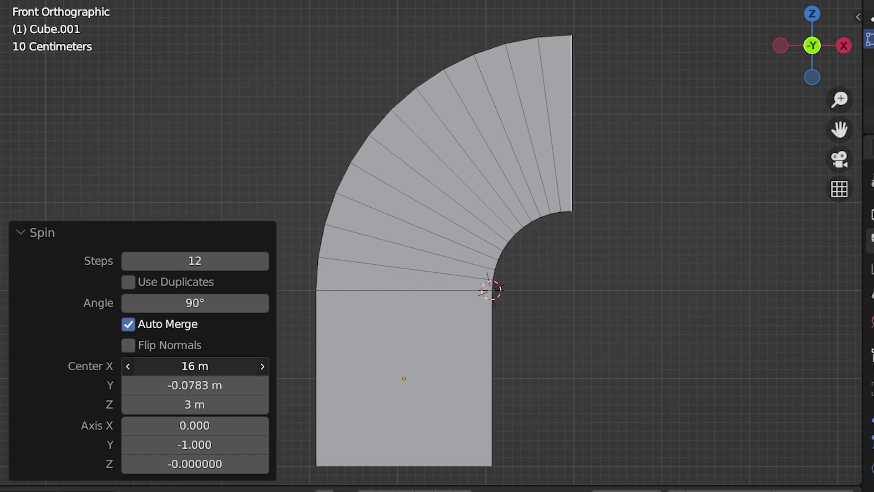
pyautogui.moveTo(196, 385); pyautogui.dragTo(167, 404)
pyautogui.moveTo(195, 366)
pyautogui.mouseDown()
pyautogui.moveTo(211, 366)
pyautogui.moveTo(186, 366)
pyautogui.moveTo(198, 366)
pyautogui.mouseUp()
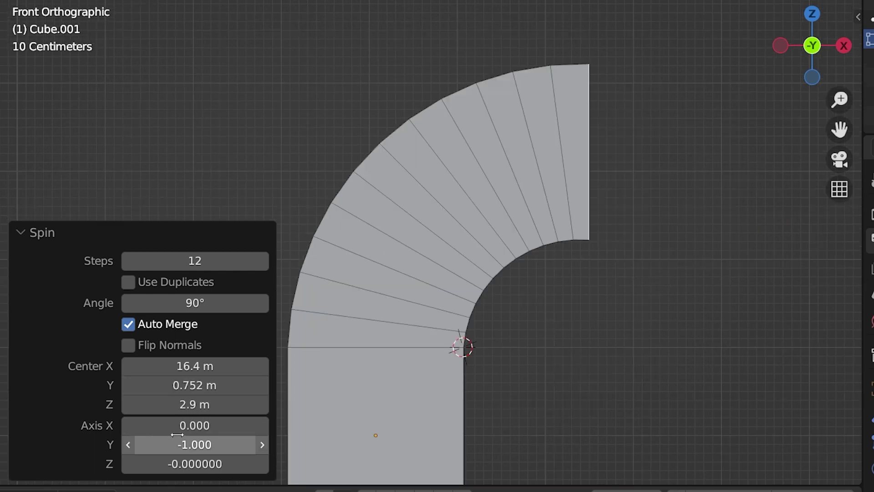
# Tilt the spin by changing its X axis component and extrude the end face about 3.73 m along its normal
pyautogui.moveTo(440, 322); pyautogui.dragTo(476, 377, button='middle')
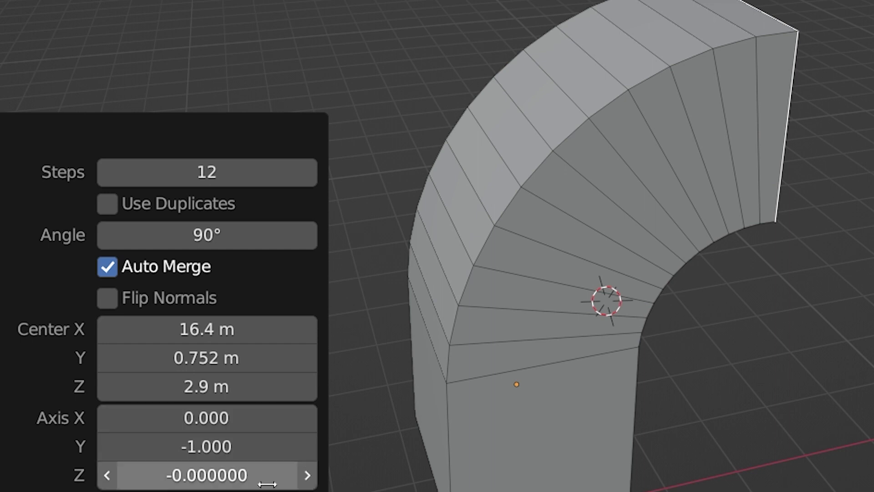
pyautogui.click(209, 418)
pyautogui.moveTo(209, 418); pyautogui.dragTo(192, 417)
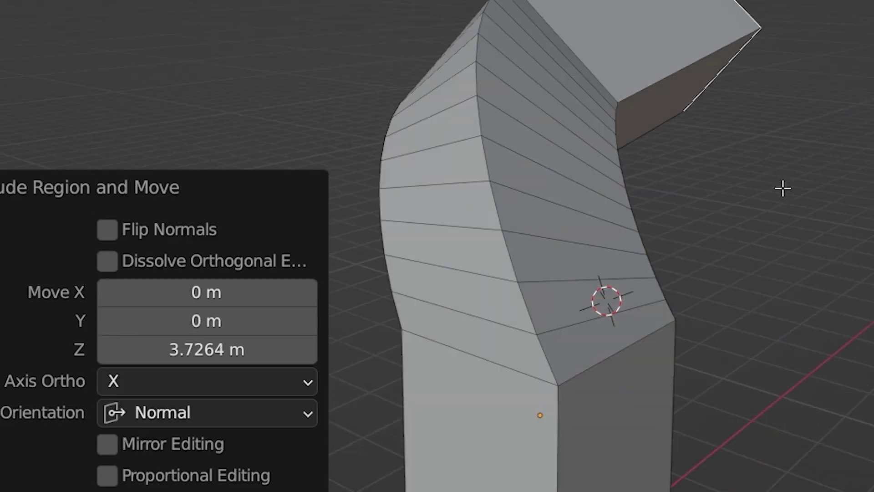
pyautogui.moveTo(780, 187); pyautogui.dragTo(780, 246, button='middle')
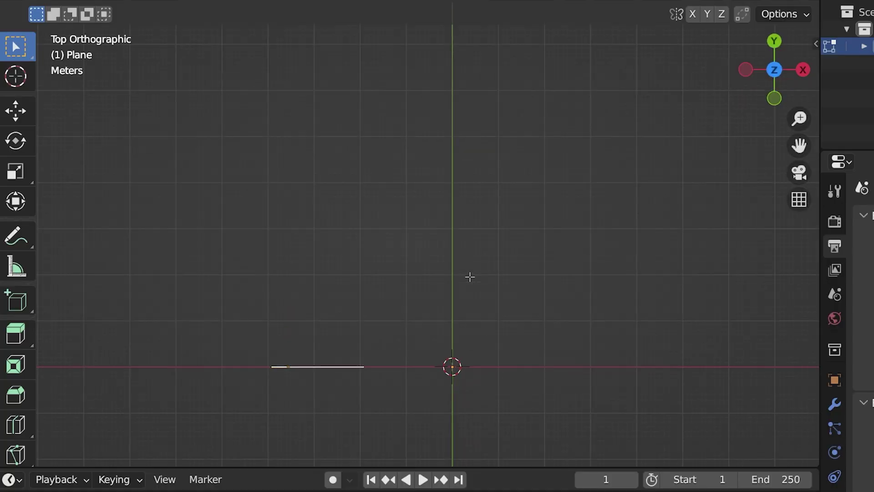
# Spin the plane's profile 360° around the 3D cursor in 12 steps to form a closed ring
pyautogui.hotkey('alt', 'e')
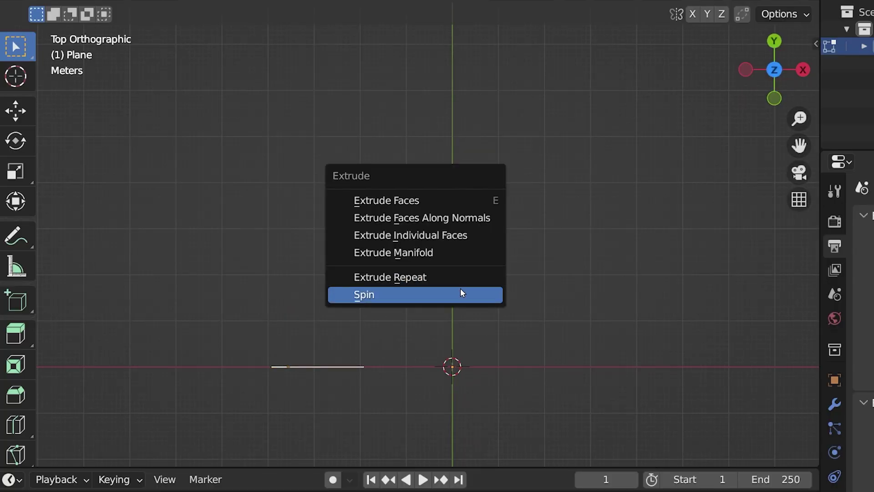
pyautogui.click(460, 291)
pyautogui.moveTo(508, 332); pyautogui.dragTo(313, 273, button='middle')
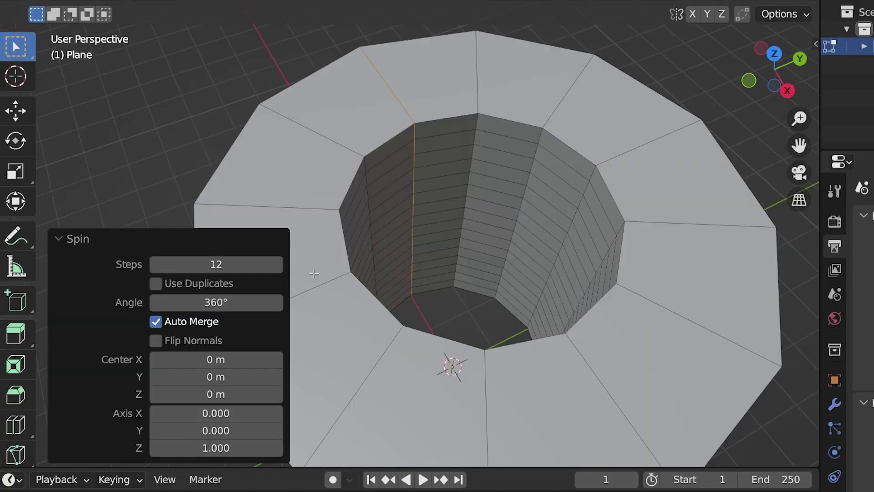
# Turn off Auto Merge for the 360° spin and move the loose end profile away from the ring's seam
pyautogui.click(453, 149)
pyautogui.hotkey('ctrl', 'z')
pyautogui.moveTo(453, 149); pyautogui.dragTo(403, 215, button='middle')
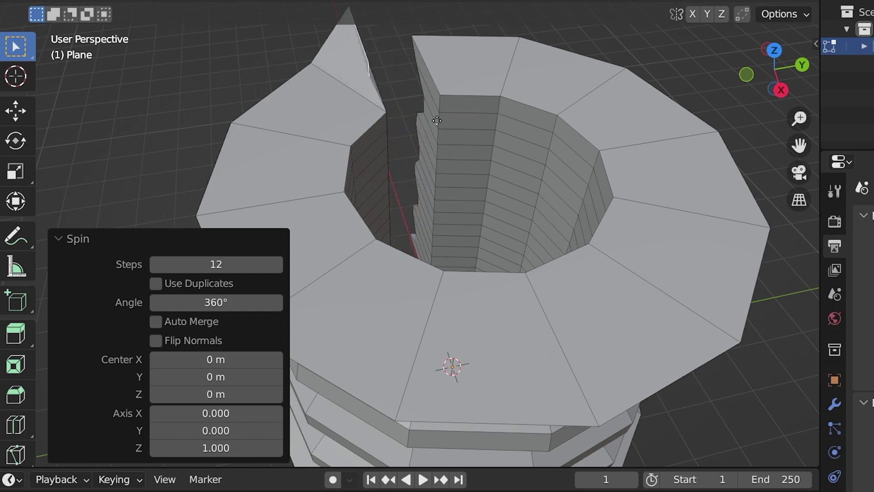
pyautogui.click(440, 117)
pyautogui.moveTo(440, 117); pyautogui.dragTo(647, 224, button='middle')
pyautogui.moveTo(564, 225); pyautogui.dragTo(482, 291, button='middle')
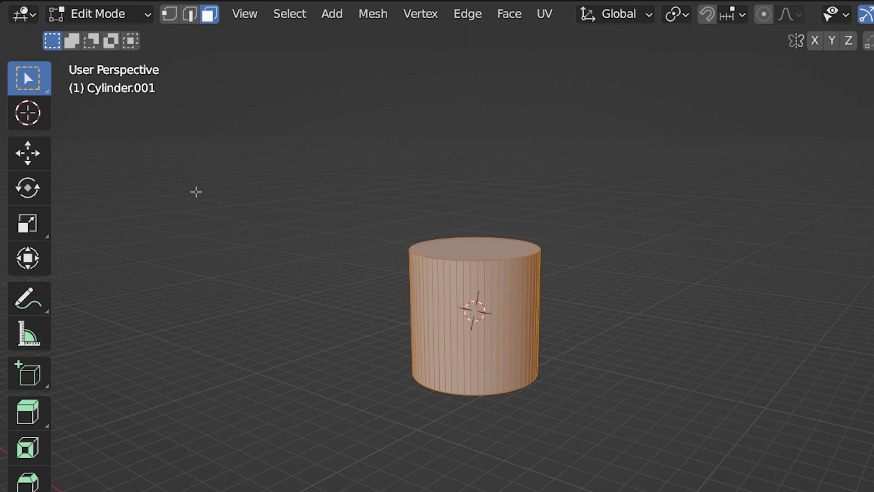
# Deselect all of the cylinder's geometry and toggle the tool panel's visibility
pyautogui.hotkey('alt', 'a')
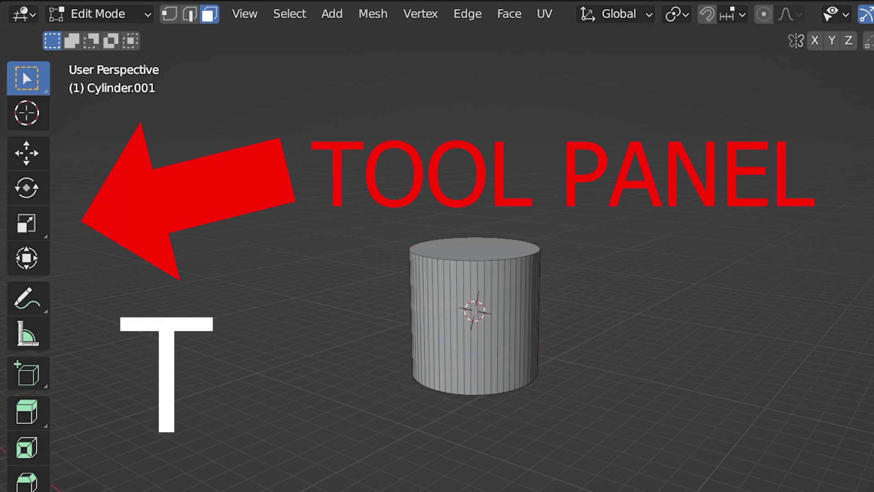
pyautogui.press('t')
pyautogui.press('t')
pyautogui.press('t')
pyautogui.press('t')
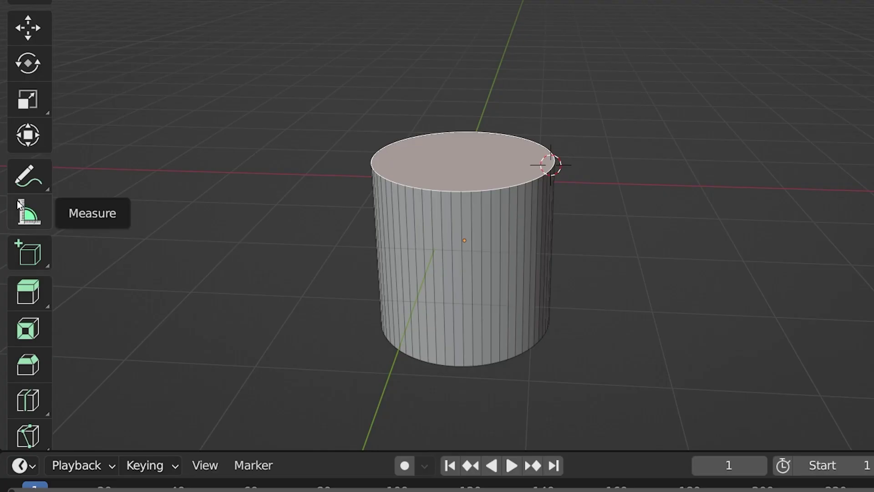
# Activate the Spin tool for the cylinder's top face and set its steps to 8
pyautogui.scroll(-8, 17, 201)
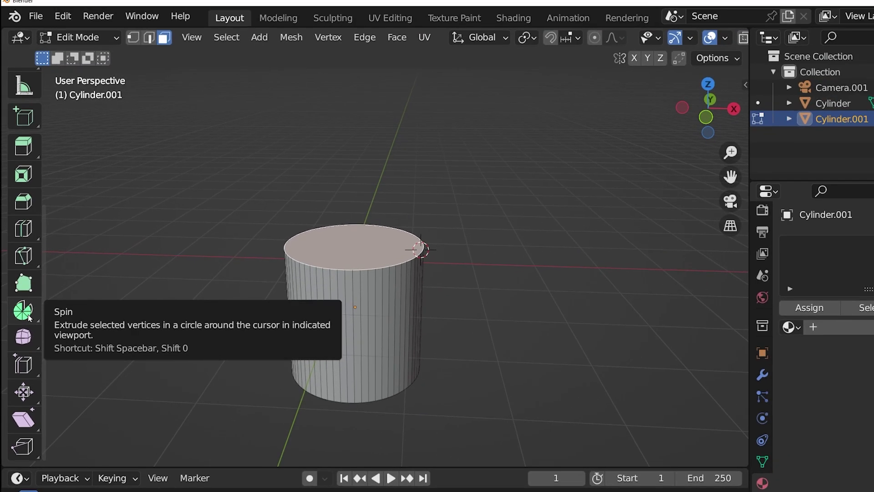
pyautogui.click(24, 311)
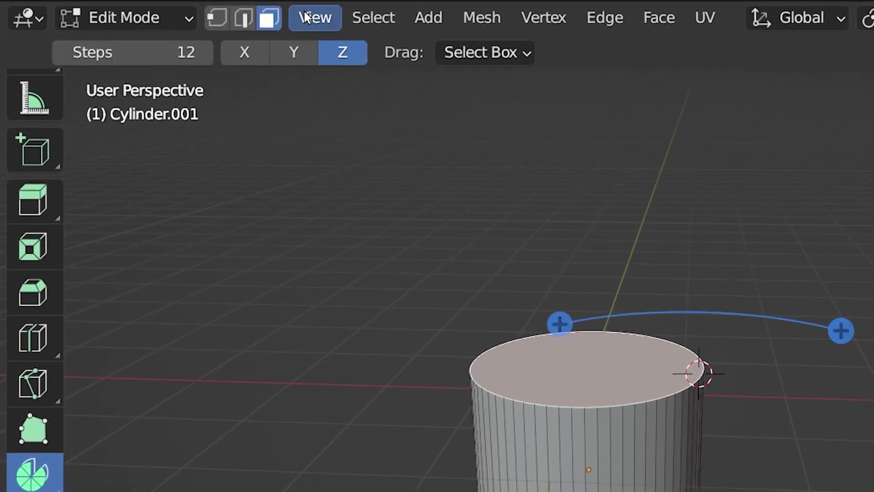
pyautogui.click(60, 52)
pyautogui.click(60, 52)
pyautogui.click(60, 52)
# Compare the spin gizmo's orientation for the X, Y and Z axes
pyautogui.click(249, 53)
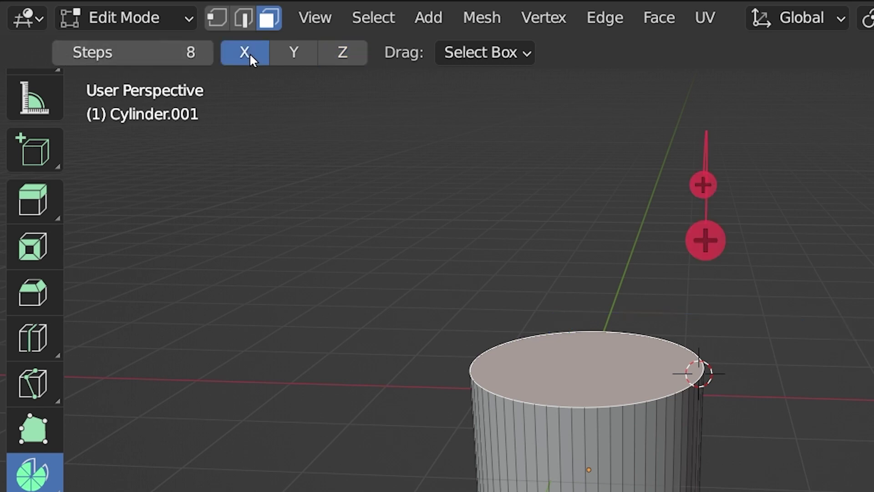
pyautogui.click(291, 52)
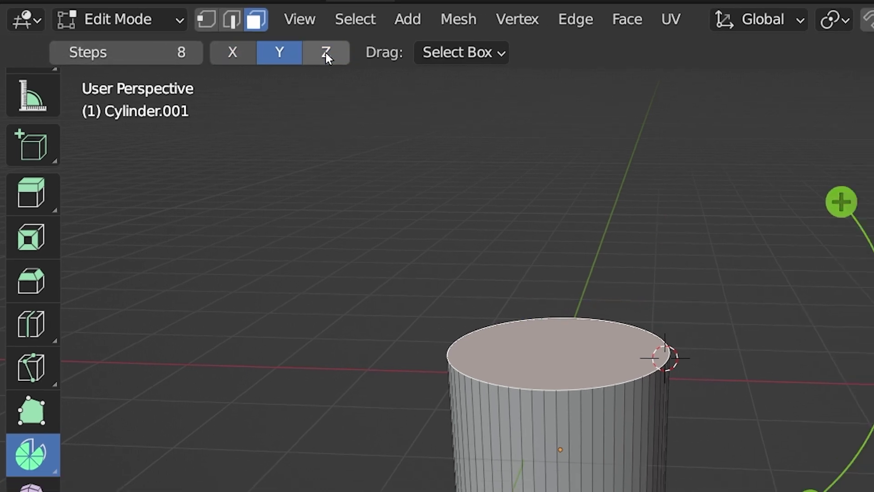
pyautogui.click(326, 53)
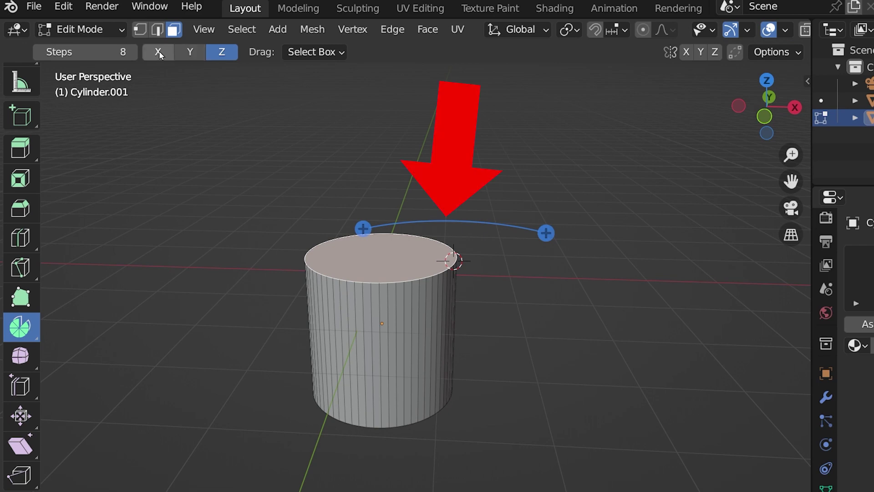
pyautogui.click(159, 53)
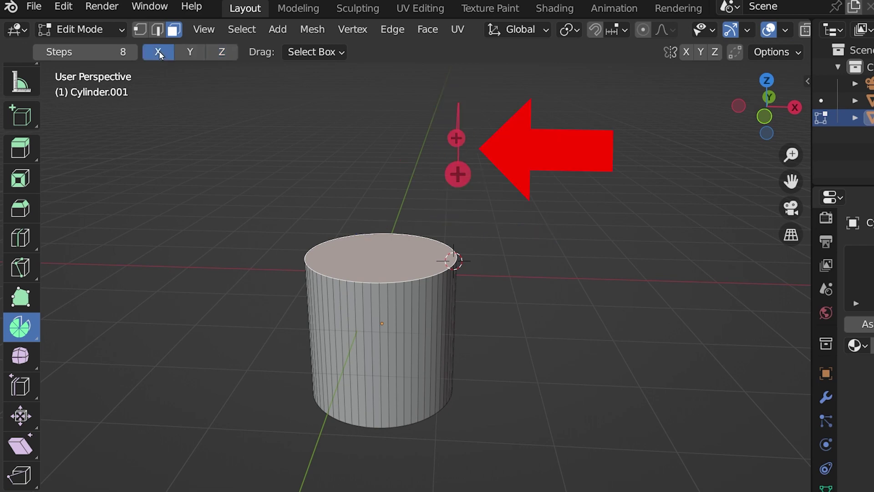
# Set the spin axis to Y and spin the cylinder's top face around the 3D cursor
pyautogui.click(187, 53)
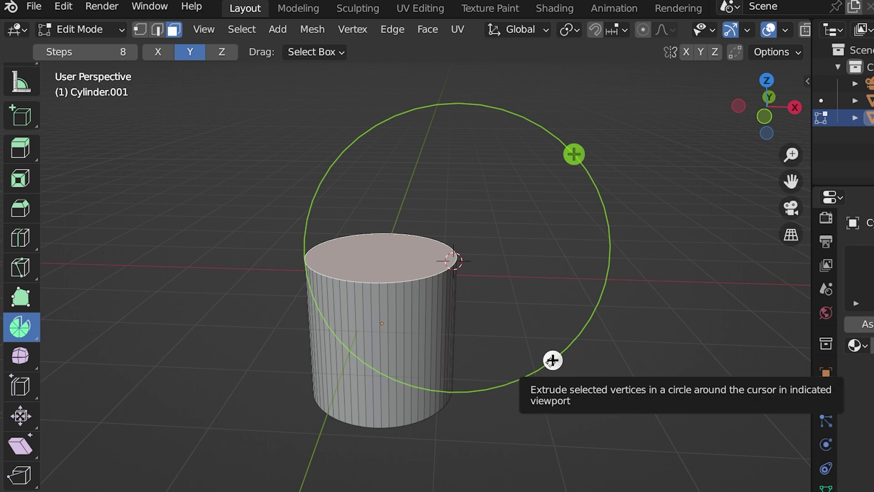
pyautogui.moveTo(553, 360); pyautogui.dragTo(677, 313)
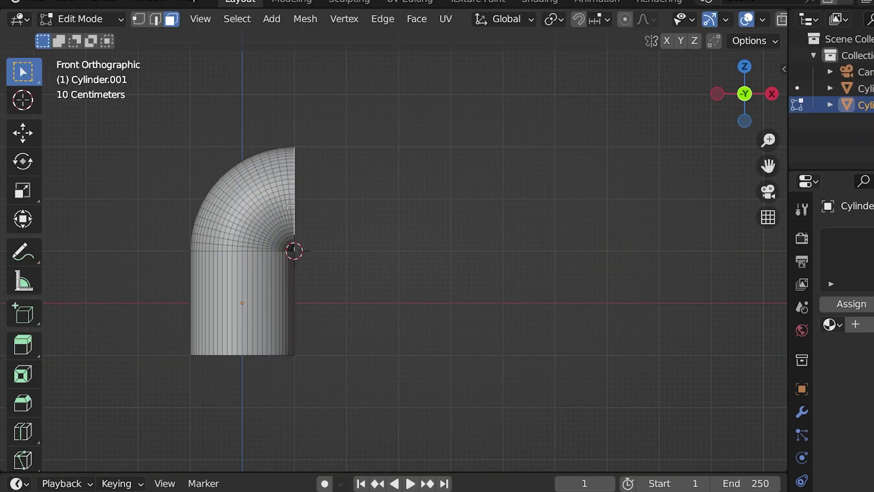
# Apply Extrude Repeat to the pipe bend's end face with 10 steps and all offsets at 0 m
pyautogui.hotkey('alt', 'e')
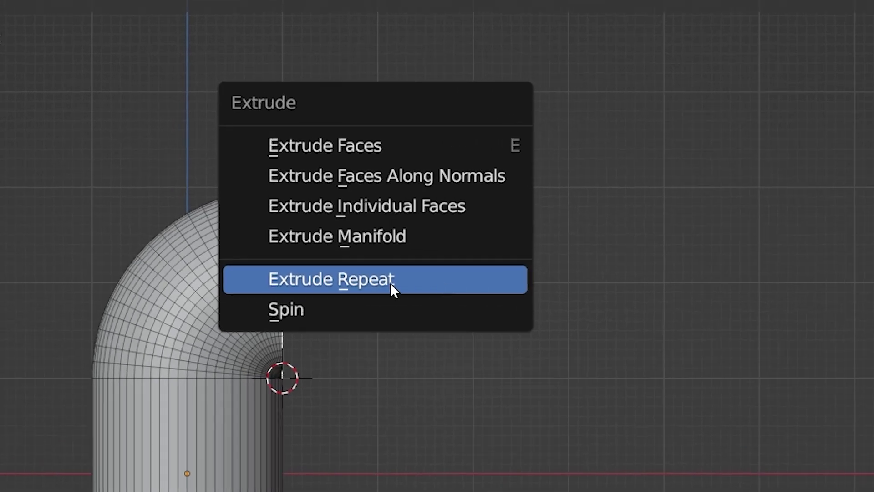
pyautogui.click(452, 280)
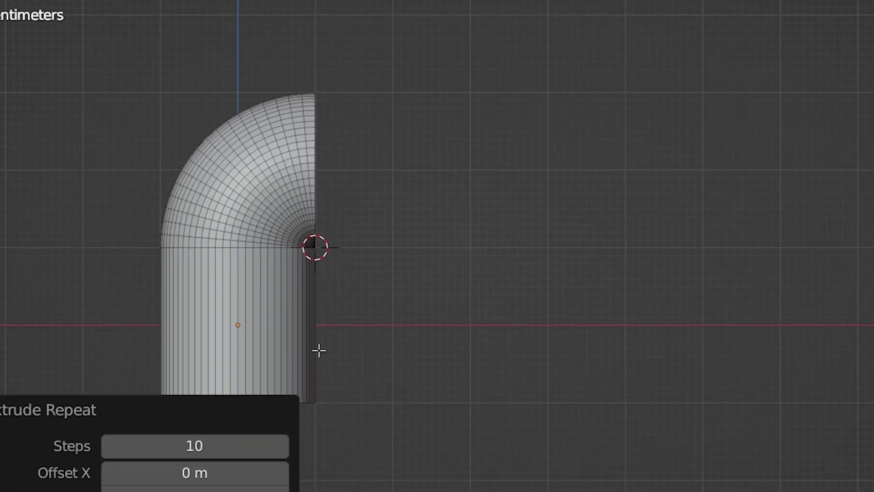
pyautogui.moveTo(232, 408); pyautogui.dragTo(205, 415)
pyautogui.doubleClick(204, 415)
pyautogui.write('0')
pyautogui.press('Return')
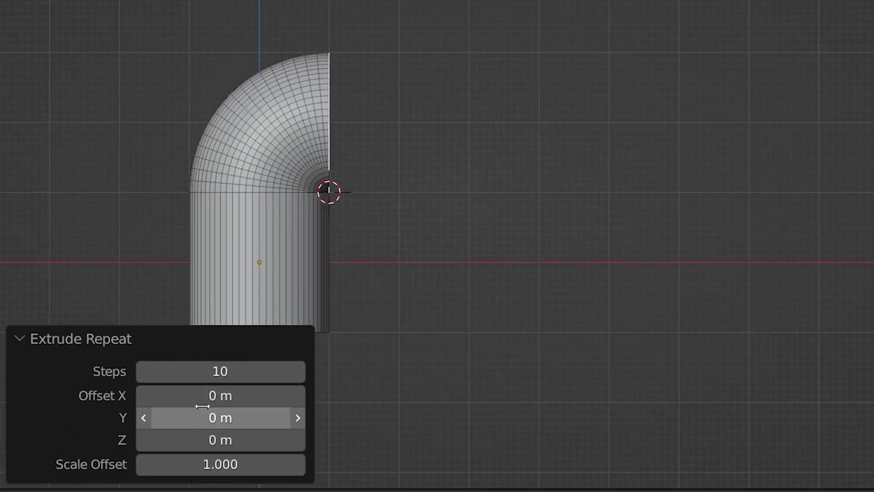
# Set the repeated extrusion's X offset to 1 m
pyautogui.click(213, 401)
pyautogui.write('1')
pyautogui.press('Return')
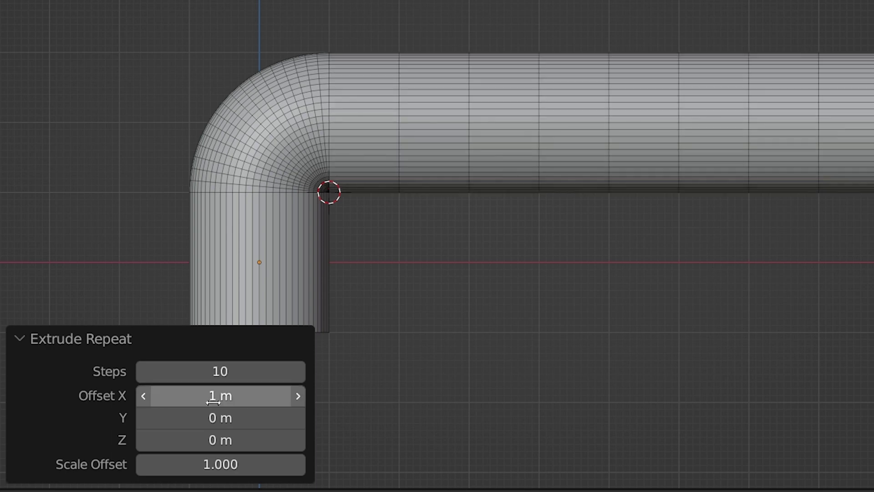
pyautogui.scroll(-3, 412, 238)
pyautogui.keyDown('shift'); pyautogui.moveTo(416, 241); pyautogui.dragTo(361, 242, button='middle'); pyautogui.keyUp('shift')
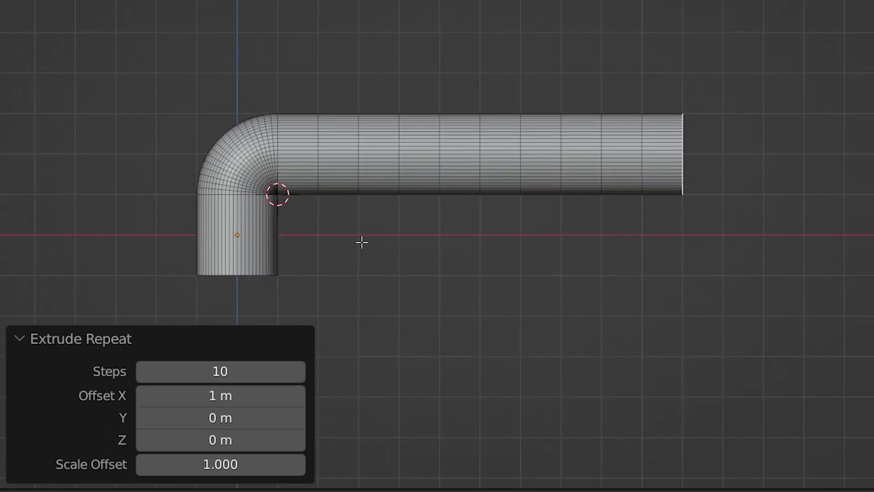
# Set the repeated extrusion to 5 steps, X offset 1.33 m, Y offset 0.31 m and scale offset 1.770
pyautogui.moveTo(174, 371); pyautogui.dragTo(211, 396)
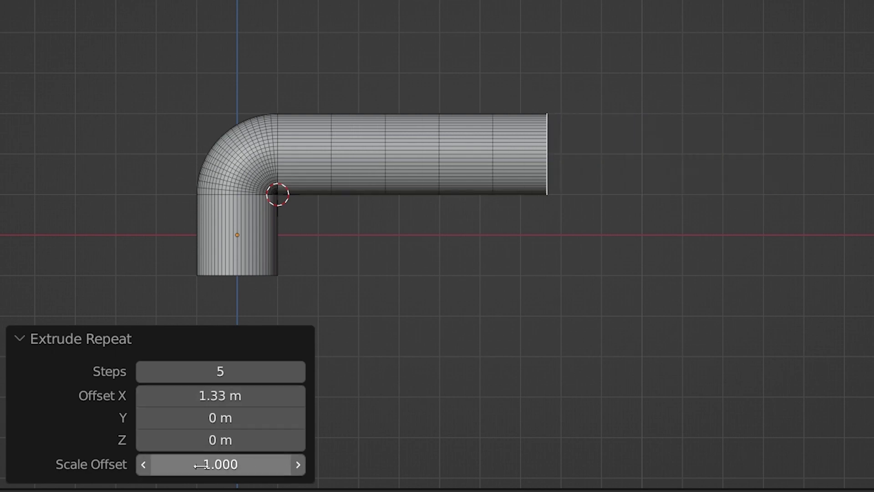
pyautogui.moveTo(201, 464); pyautogui.dragTo(250, 464)
pyautogui.moveTo(483, 191); pyautogui.dragTo(289, 318, button='middle')
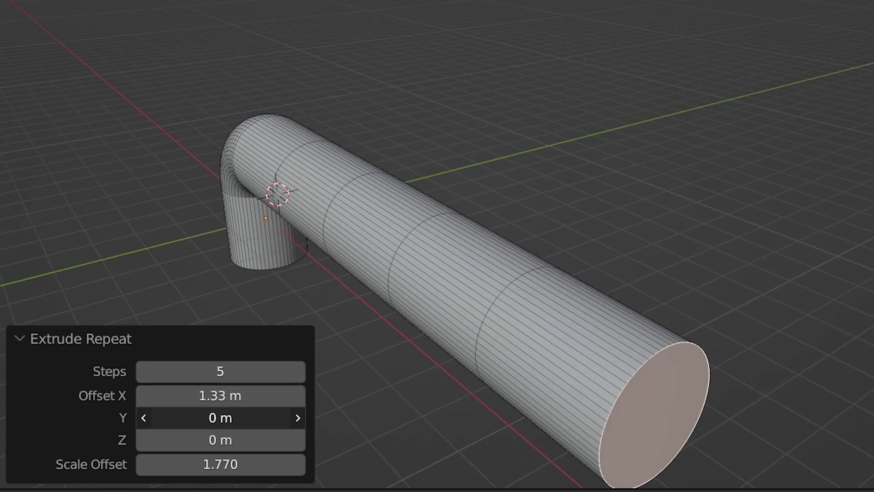
pyautogui.moveTo(220, 417); pyautogui.dragTo(257, 417)
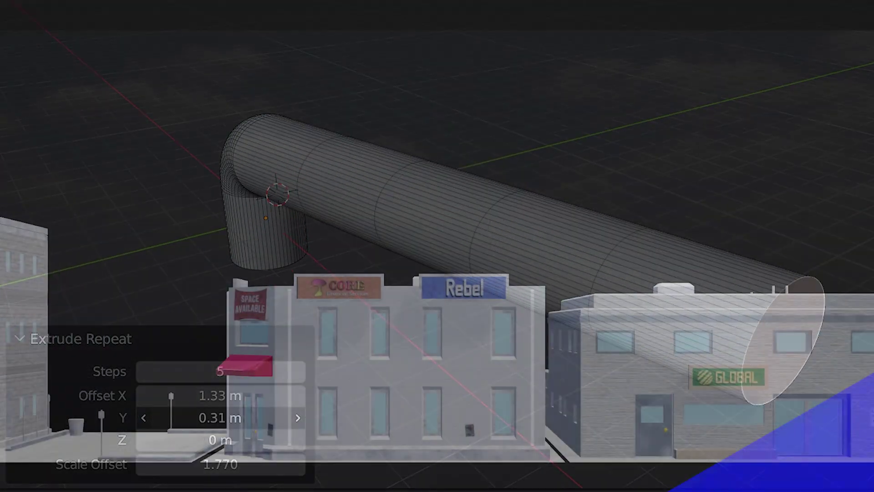